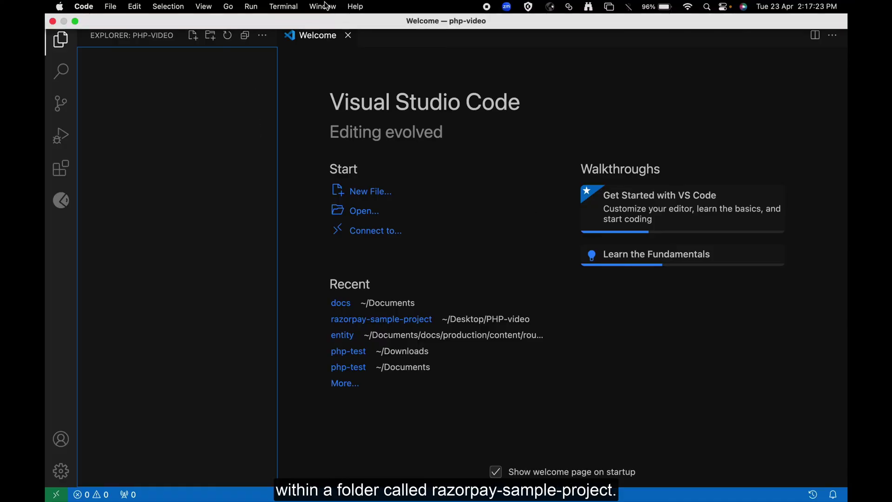
# Open a new terminal, create the razorpay-sample-project folder and move into it
pyautogui.click(284, 24)
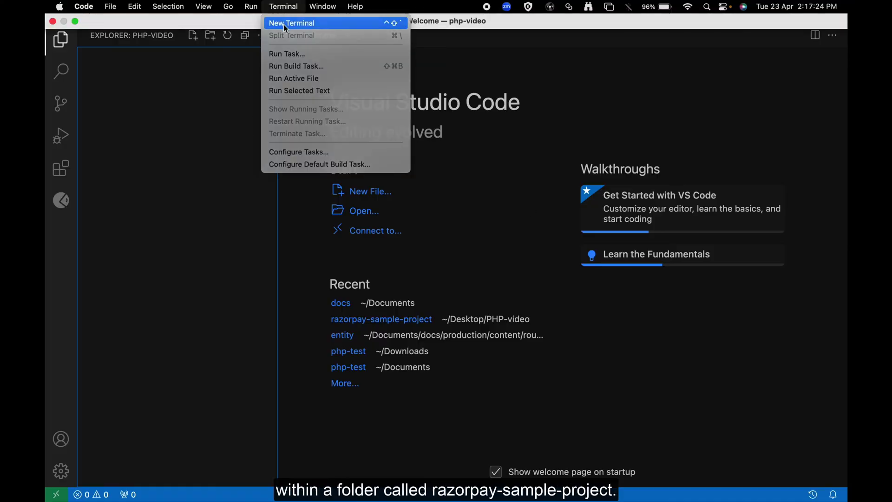
pyautogui.click(307, 35)
pyautogui.moveTo(670, 224); pyautogui.dragTo(481, 225)
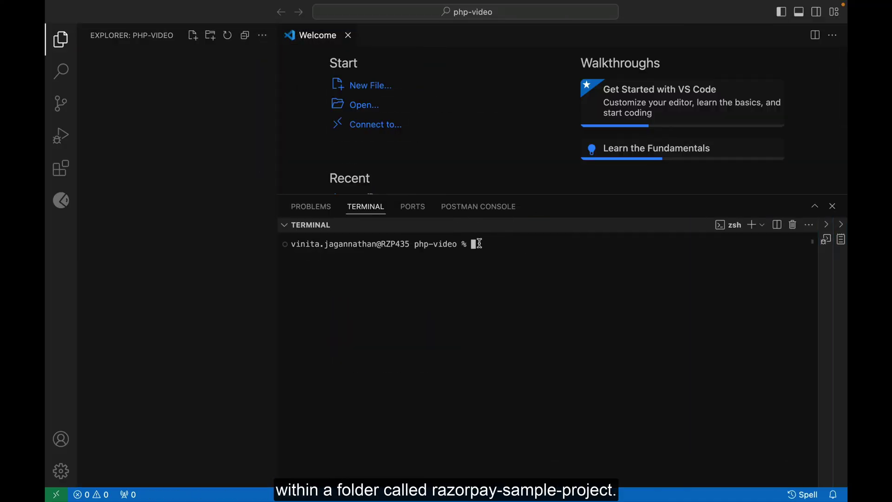
pyautogui.write('mkdir razorpay-sample-project')
pyautogui.press('Return')
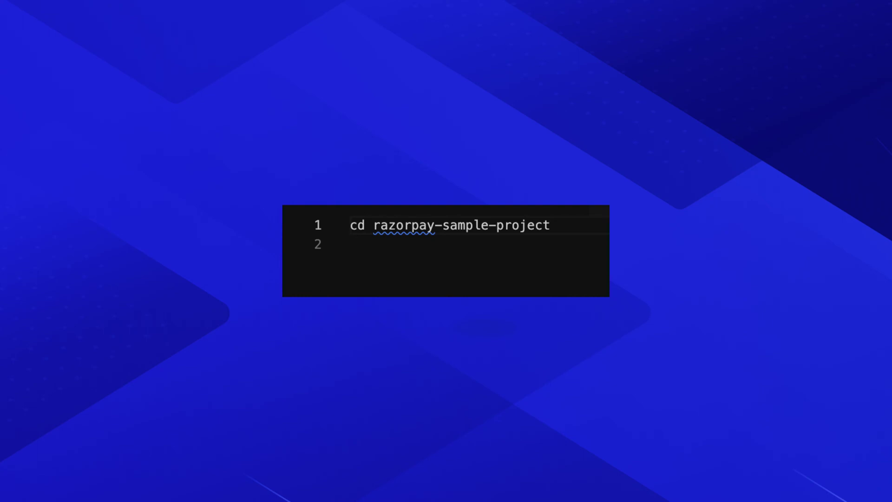
pyautogui.write('cd razorpay-sample-project')
pyautogui.press('Return')
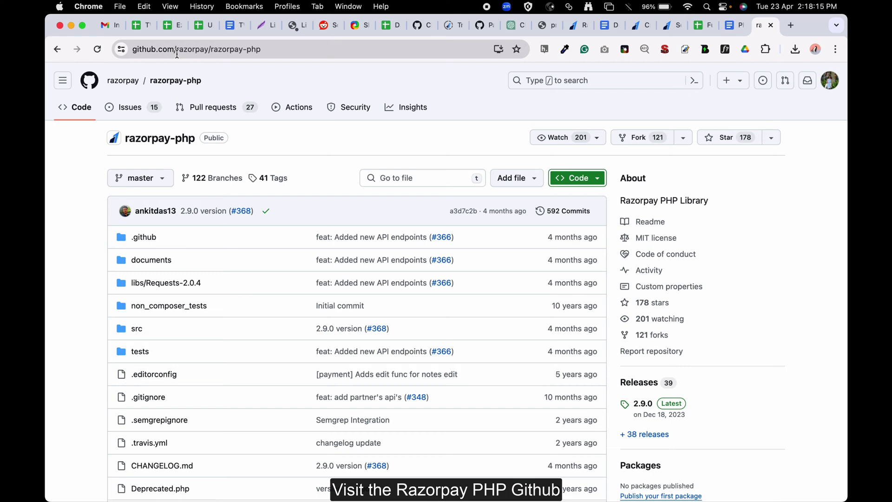
# Download the razorpay-php SDK as a ZIP archive in Chrome
pyautogui.click(577, 178)
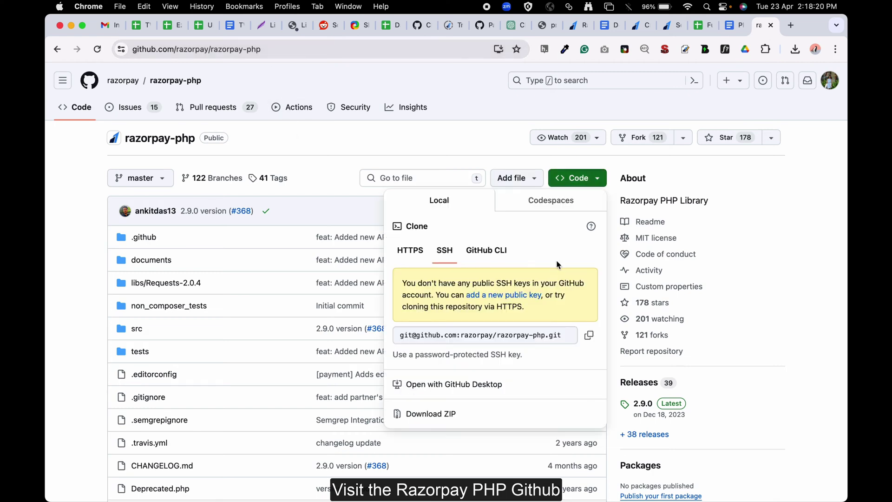
pyautogui.click(431, 414)
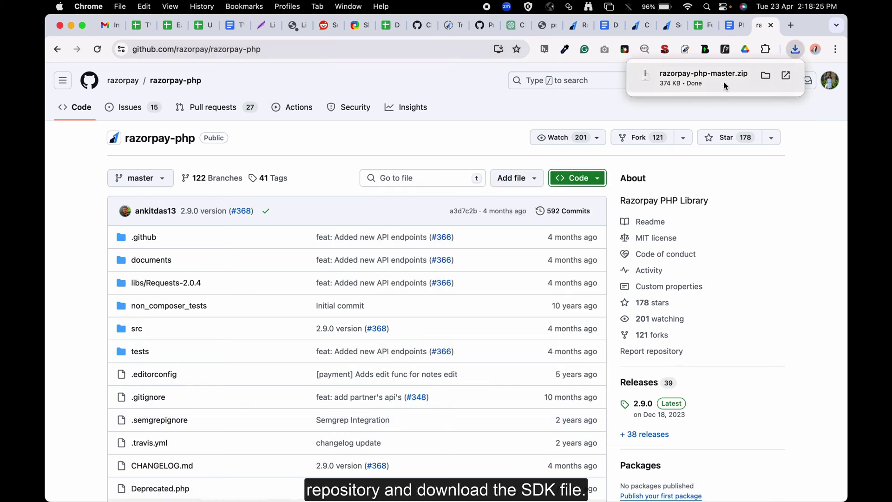
pyautogui.press('super+Tab')
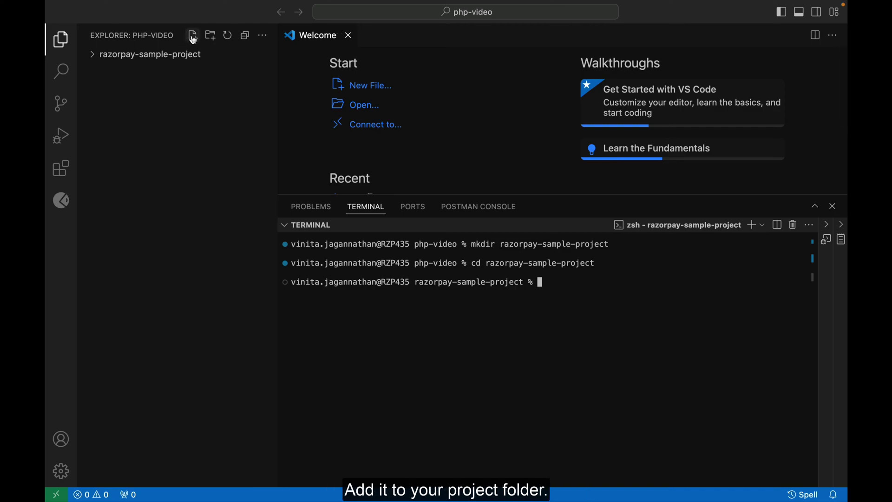
# Rename the downloaded zip to razorpay-php.zip in Downloads and extract it
pyautogui.click(192, 35)
pyautogui.press('super+Tab')
pyautogui.press('super+Tab')
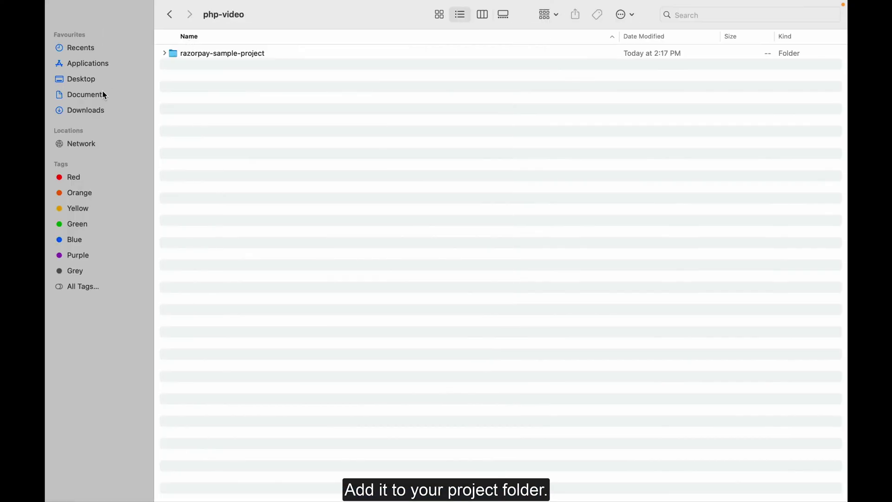
pyautogui.click(89, 113)
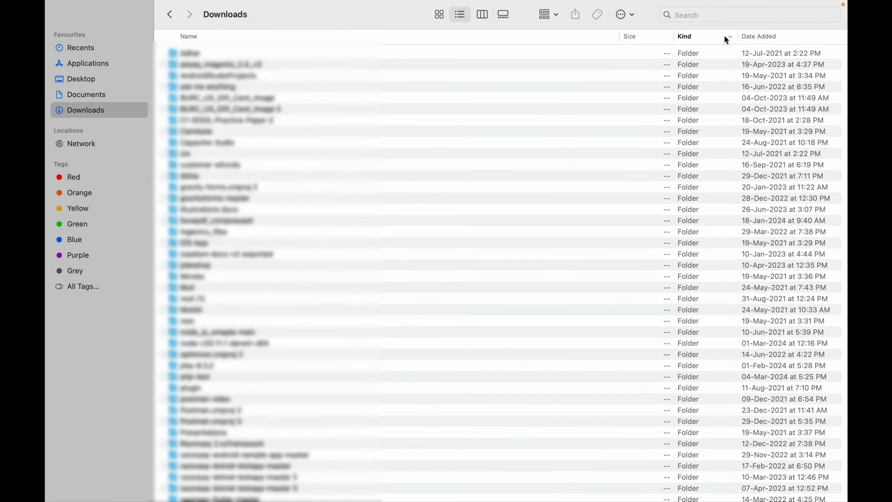
pyautogui.click(759, 36)
pyautogui.rightClick(248, 53)
pyautogui.click(270, 121)
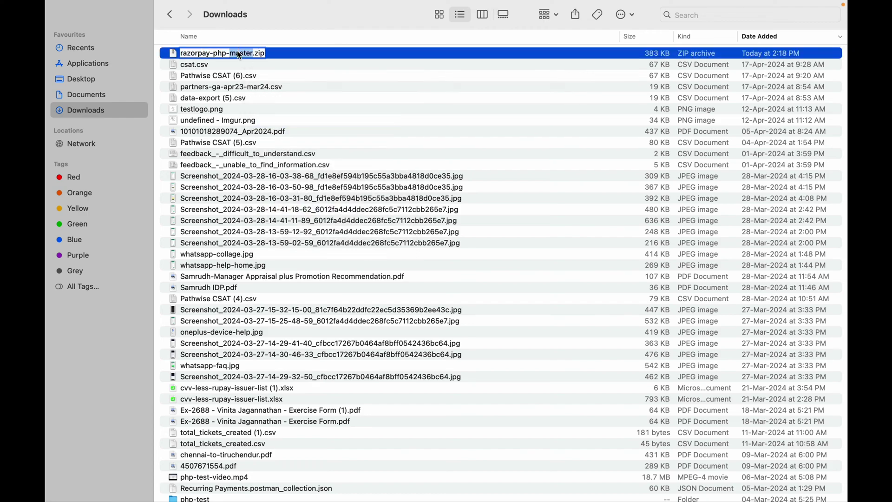
pyautogui.write('razorpay-php')
pyautogui.press('Return')
pyautogui.doubleClick(225, 54)
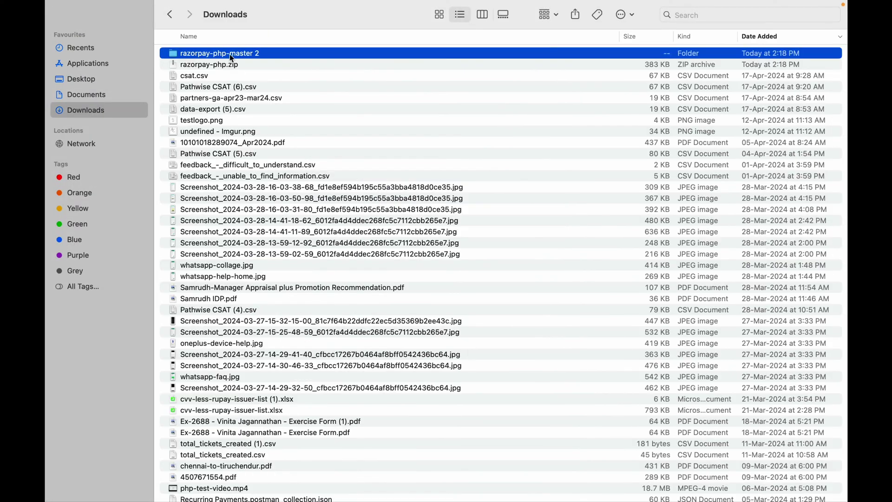
# Rename the extracted folder to razorpay-php and copy it
pyautogui.rightClick(230, 54)
pyautogui.click(258, 112)
pyautogui.write('razorpay-php')
pyautogui.press('Return')
pyautogui.rightClick(215, 56)
pyautogui.click(237, 176)
# Paste razorpay-php into Desktop/php-video/razorpay-sample-project
pyautogui.click(90, 81)
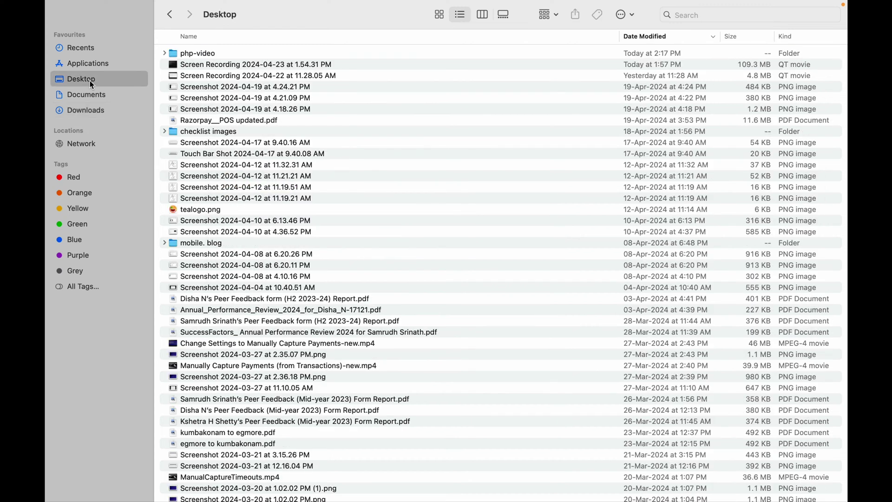
pyautogui.doubleClick(197, 53)
pyautogui.rightClick(204, 67)
pyautogui.click(227, 54)
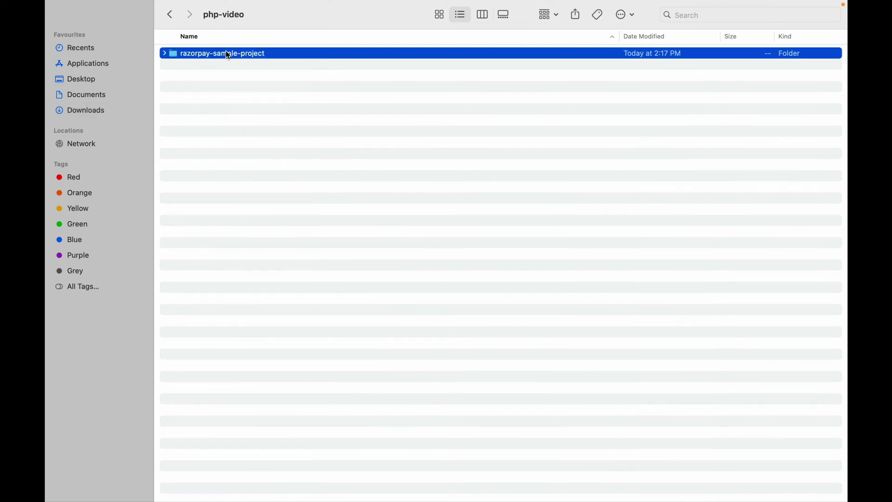
pyautogui.doubleClick(229, 55)
pyautogui.rightClick(230, 49)
pyautogui.click(250, 71)
pyautogui.press('super+Tab')
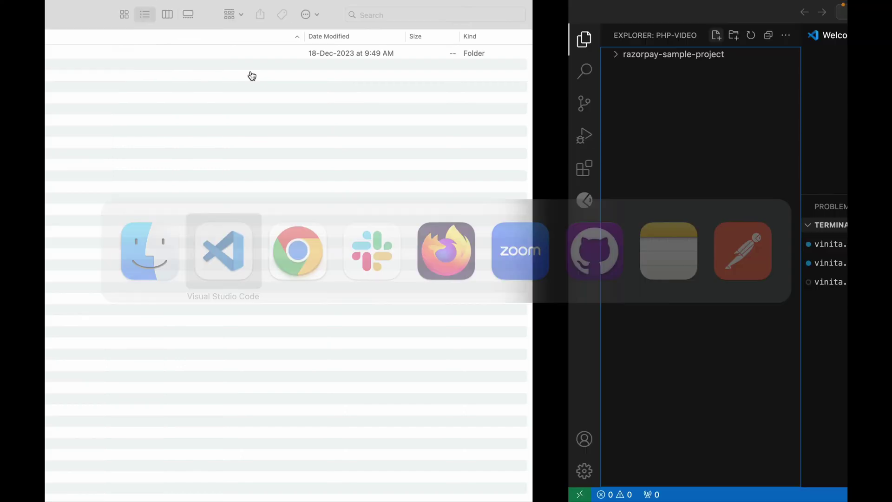
# Create a new config.php file in the project root
pyautogui.click(94, 53)
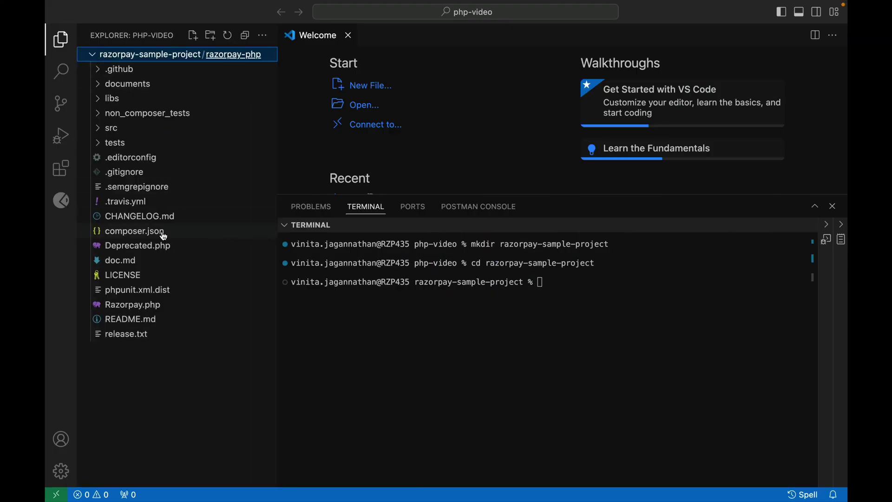
pyautogui.click(126, 54)
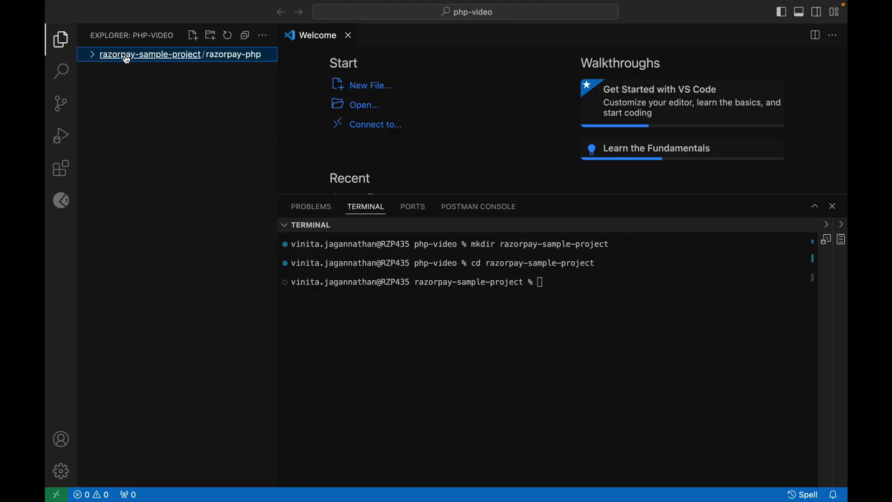
pyautogui.click(193, 35)
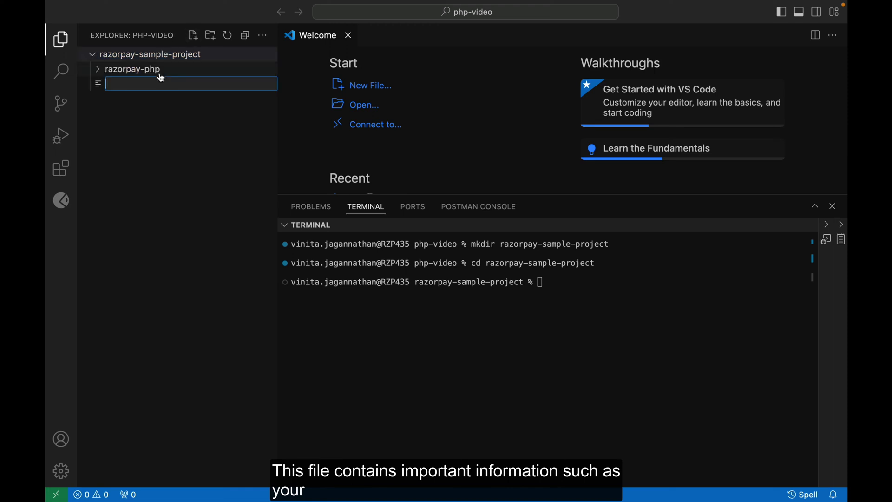
pyautogui.write('config.php')
pyautogui.press('Return')
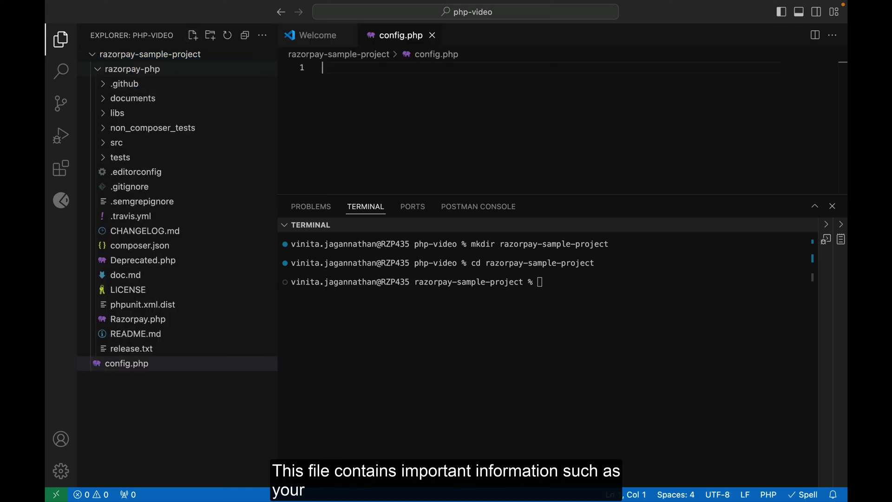
# Paste the $razorpay_config array with the API key and secret into config.php
pyautogui.click(132, 69)
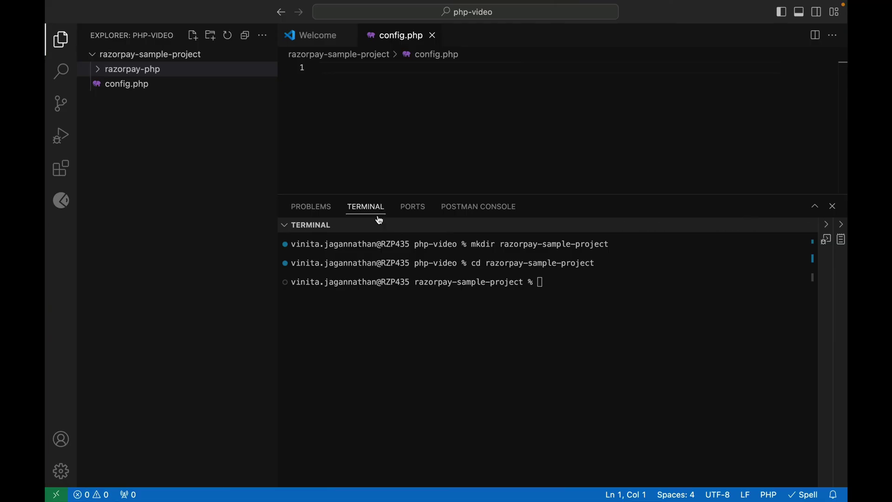
pyautogui.moveTo(377, 202); pyautogui.dragTo(428, 419)
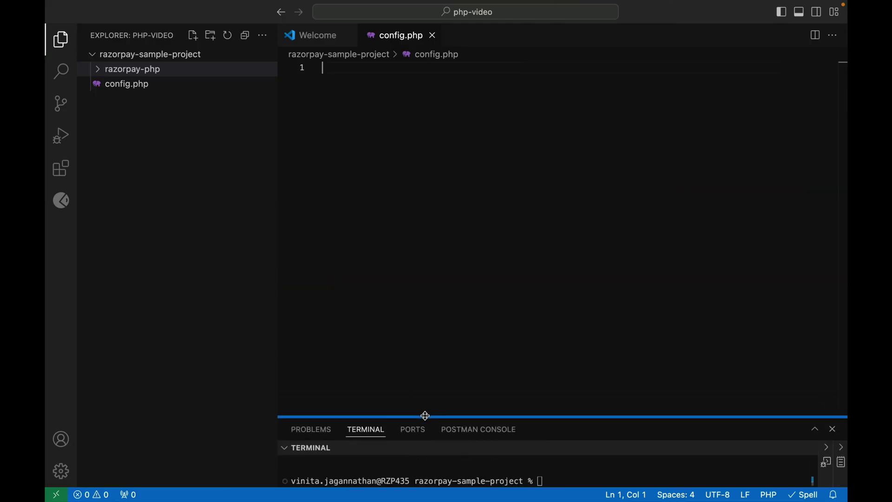
pyautogui.click(345, 84)
pyautogui.hotkey('ctrl', 'v')
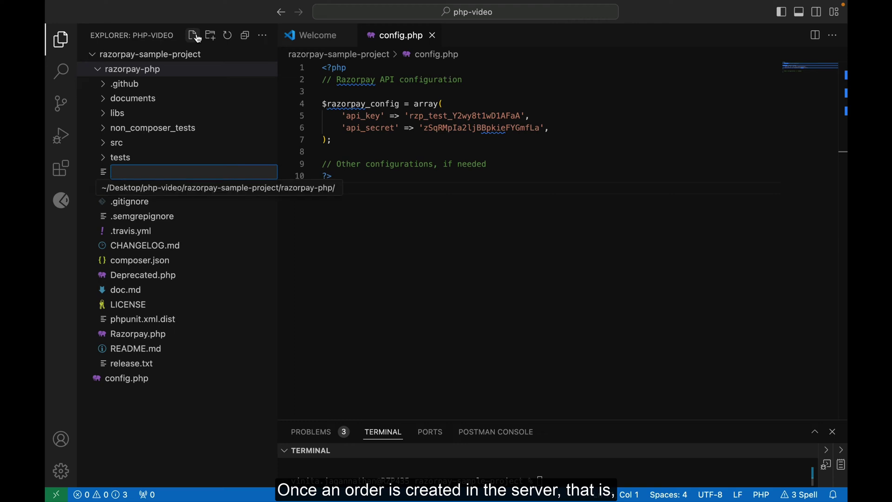
# Create index.php with the Razorpay SDK require and new Api($api_key, $api_secret) initialisation
pyautogui.click(132, 69)
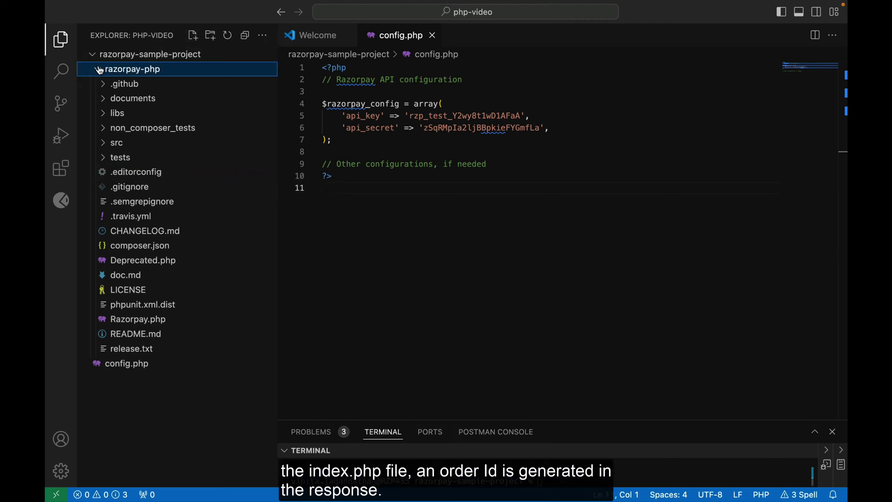
pyautogui.click(192, 36)
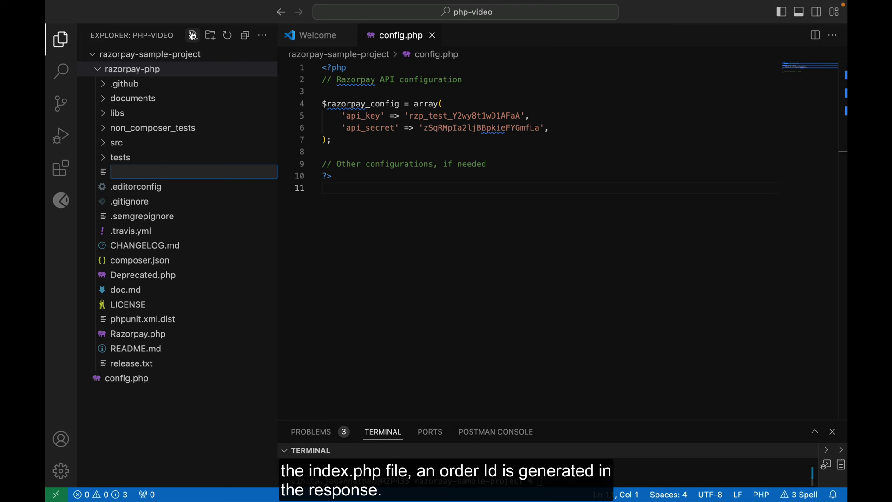
pyautogui.click(100, 70)
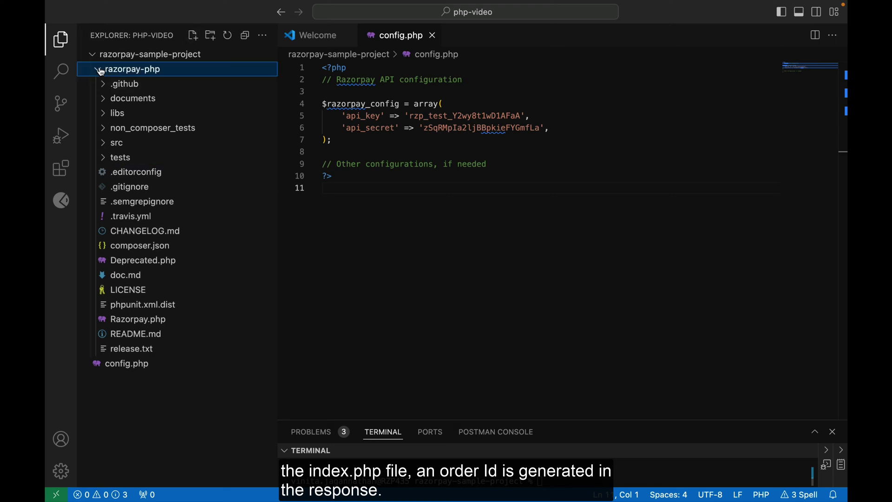
pyautogui.click(193, 35)
pyautogui.write('index')
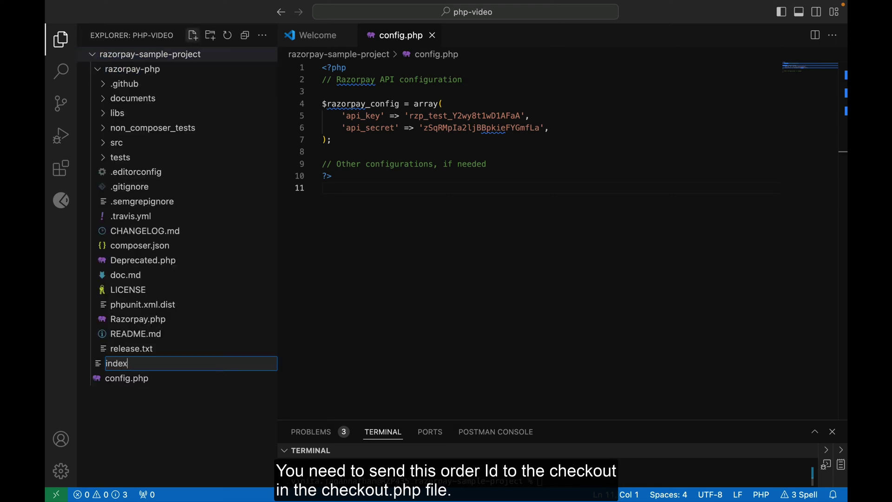
pyautogui.write('.php')
pyautogui.press('Return')
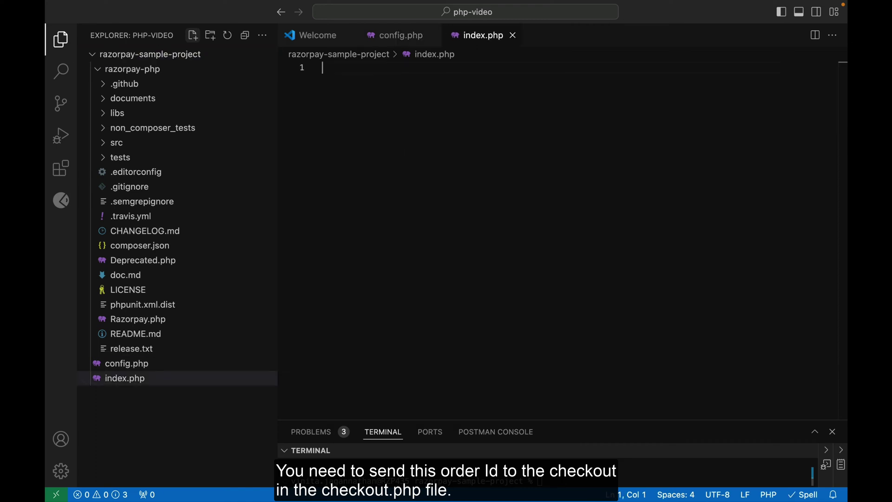
pyautogui.click(100, 70)
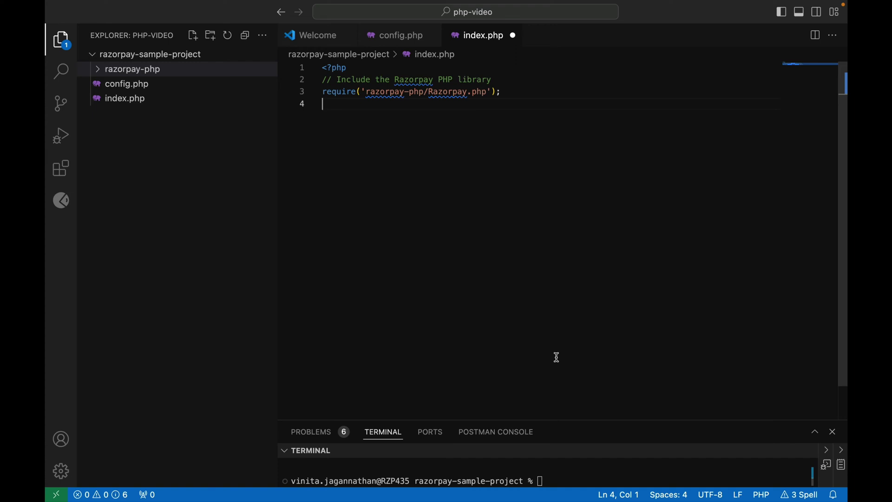
pyautogui.hotkey('ctrl', 'v')
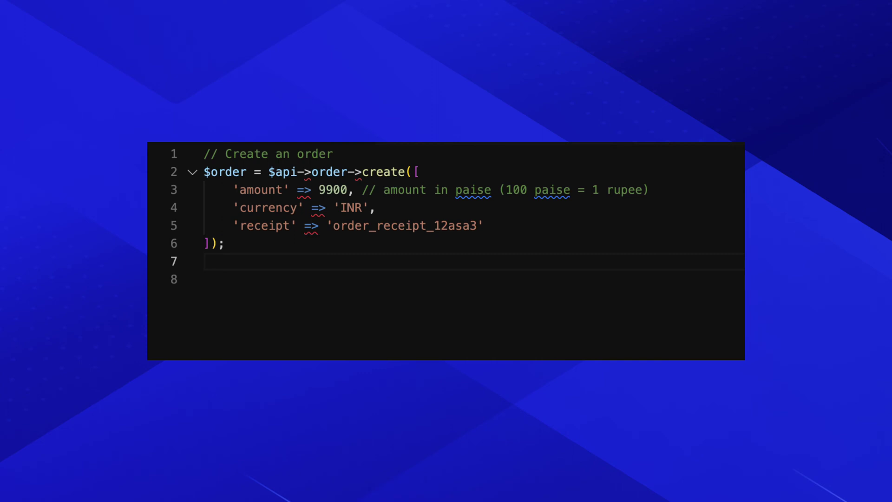
# Add the 9900-paise INR order-creation block storing $order_id, and save index.php
pyautogui.hotkey('ctrl', 'v')
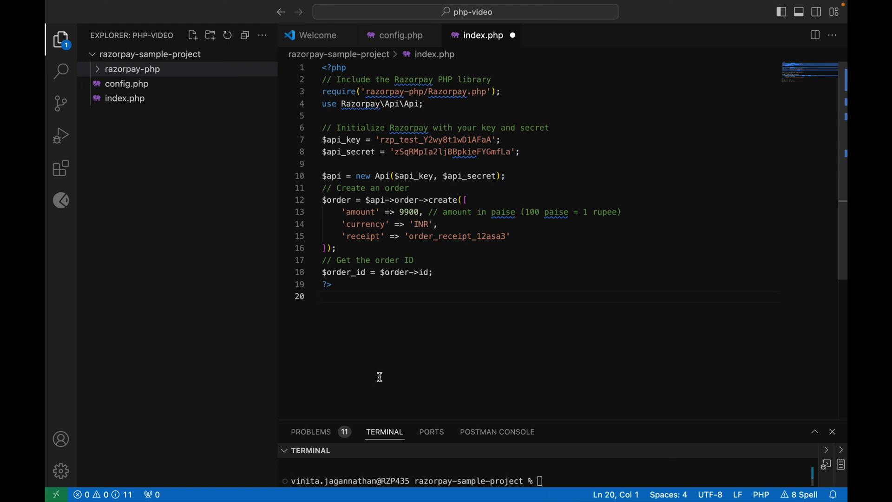
pyautogui.hotkey('ctrl', 's')
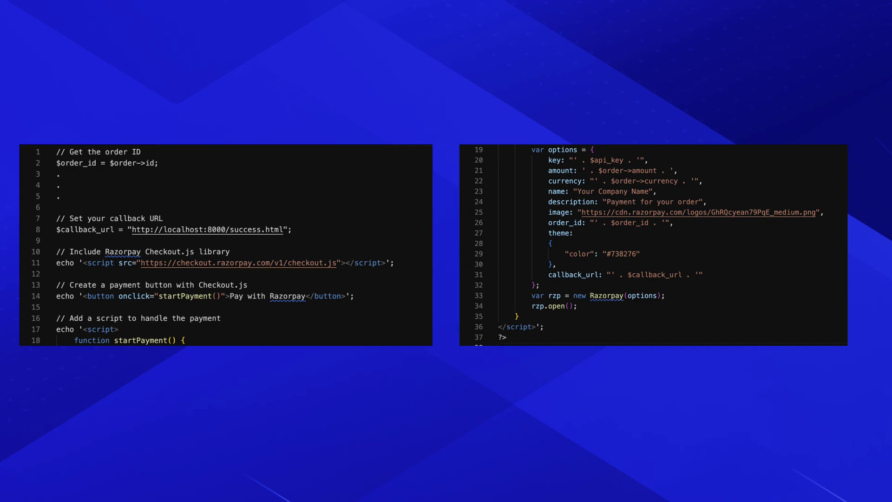
# Append the Checkout.js include, Pay with Razorpay button and startPayment options to index.php
pyautogui.press('super+v')
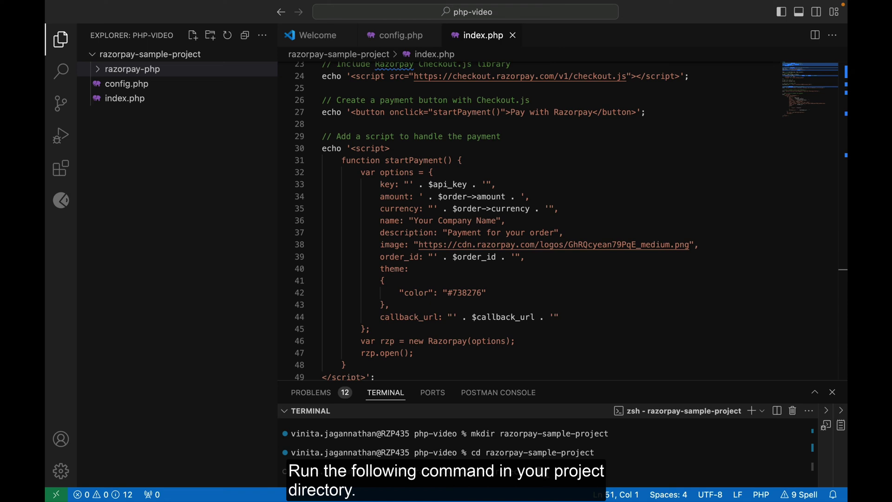
pyautogui.write('php -S localhost:8000')
# Start the PHP server with php -S localhost:8000 and open the localhost link
pyautogui.press('Return')
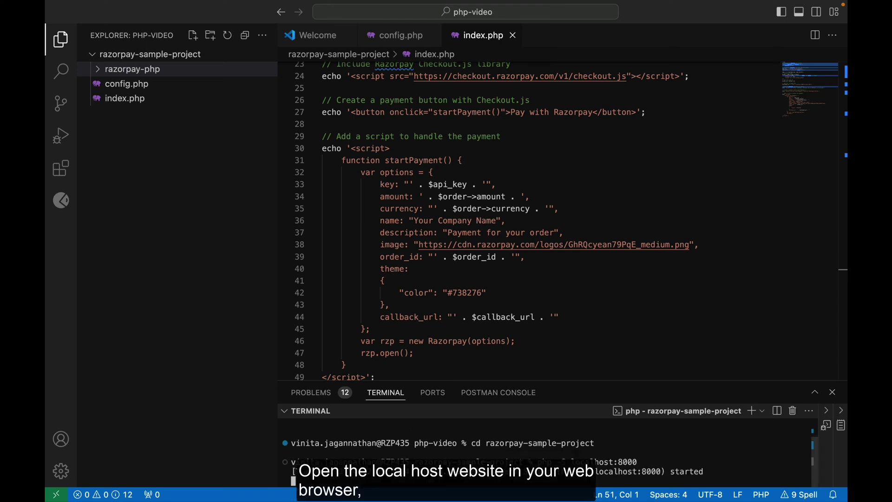
pyautogui.keyDown('super'); pyautogui.click(628, 472); pyautogui.keyUp('super')
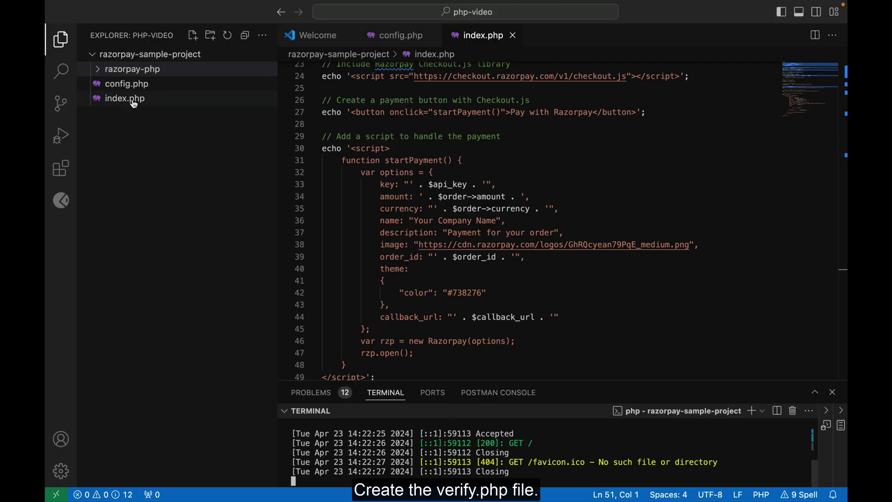
# Create verify.php in the project root and paste the signature verification code
pyautogui.click(155, 55)
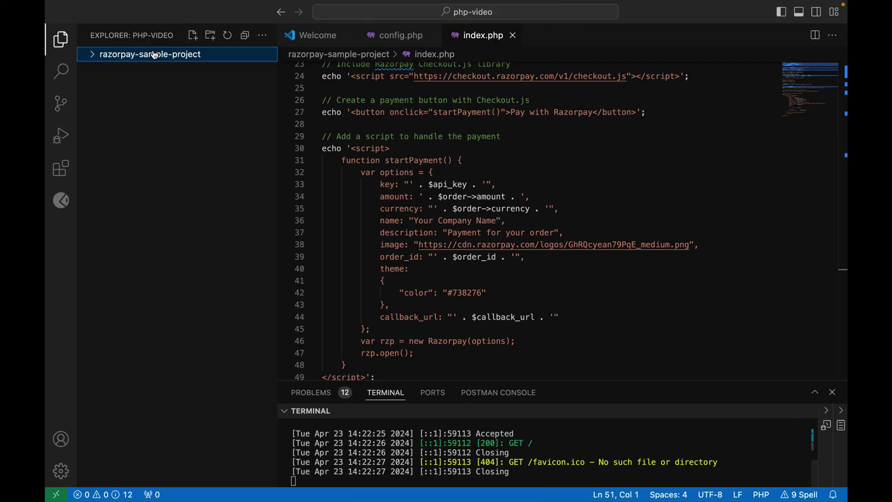
pyautogui.click(194, 35)
pyautogui.write('verify.php')
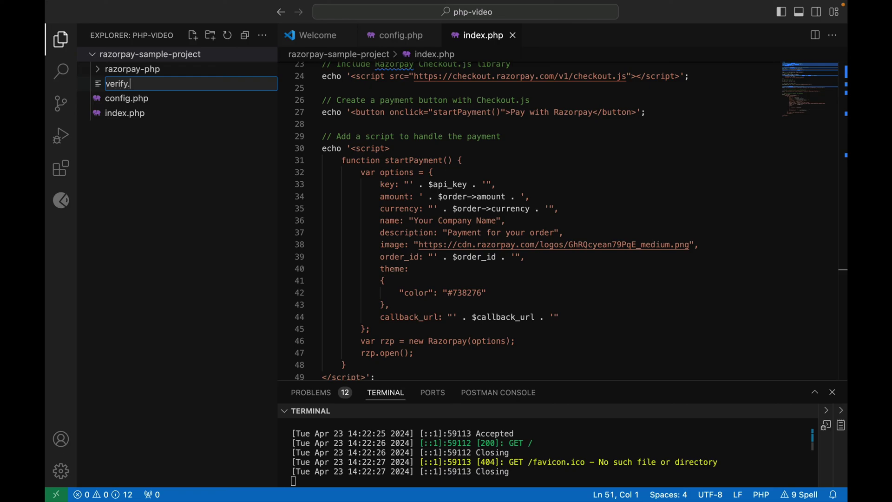
pyautogui.press('Return')
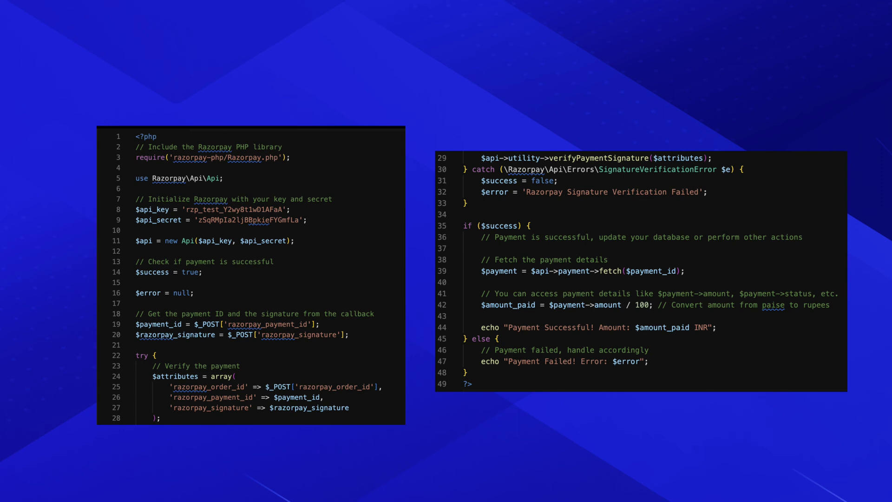
pyautogui.press('super+v')
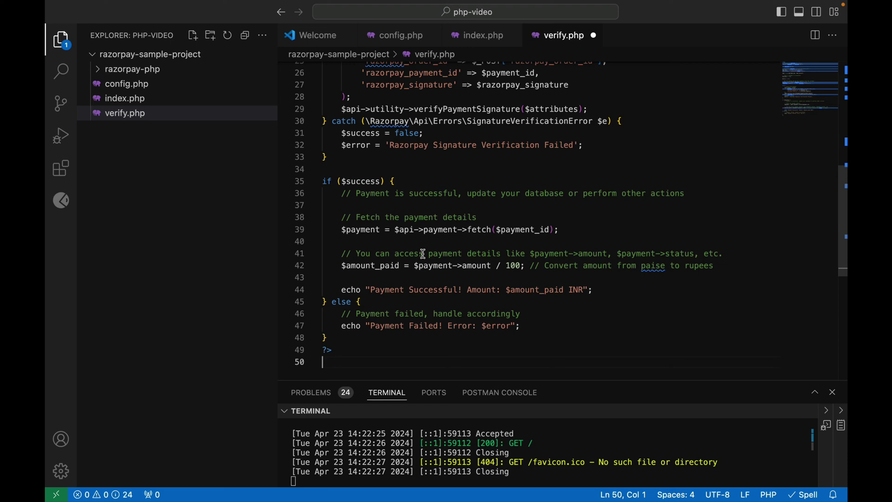
pyautogui.scroll(5, 459, 241)
pyautogui.scroll(10, 459, 241)
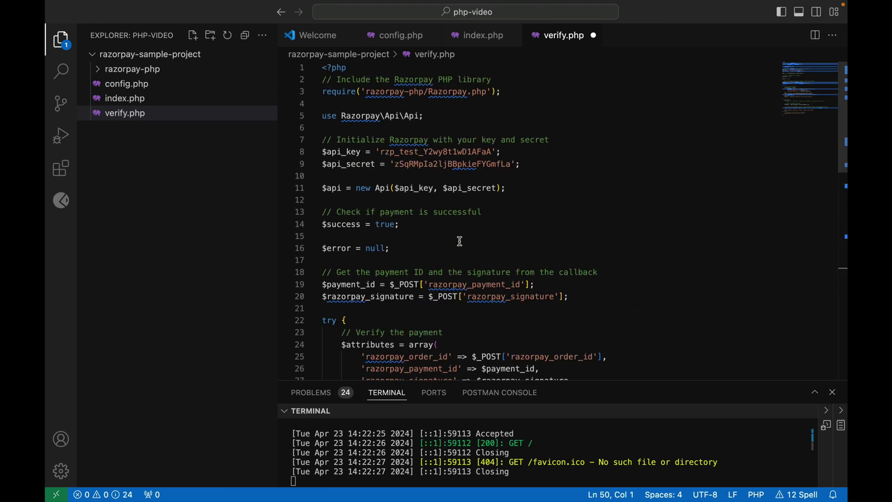
pyautogui.scroll(-5, 459, 241)
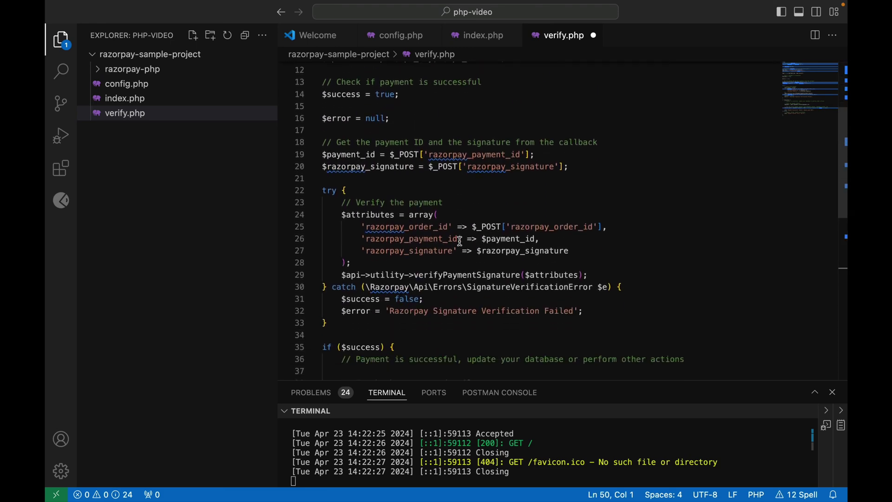
pyautogui.scroll(-5, 459, 242)
pyautogui.scroll(-5, 459, 242)
pyautogui.scroll(10, 459, 242)
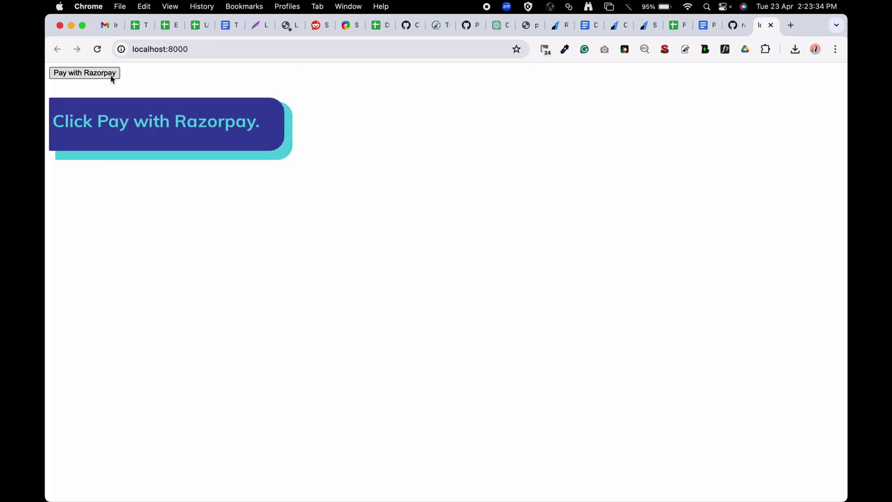
# Pay ₹99 by test card without saving it, and submit the OTP
pyautogui.click(83, 72)
pyautogui.click(442, 322)
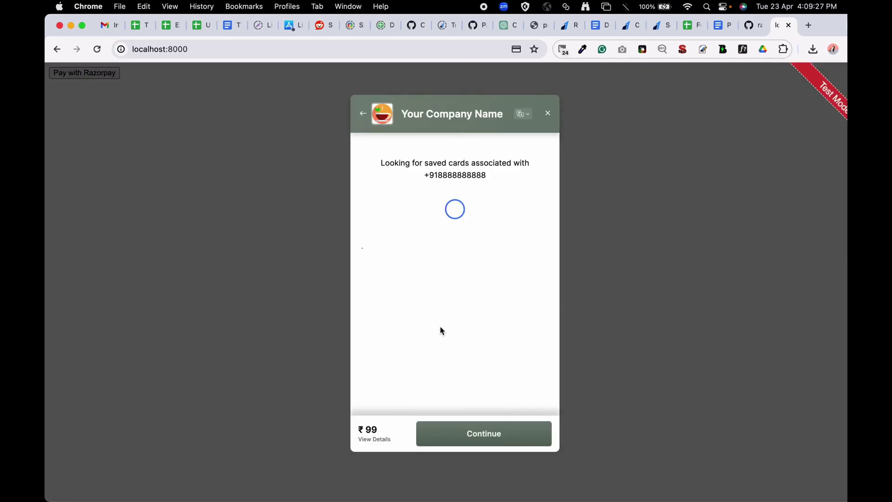
pyautogui.write('4111111111111111')
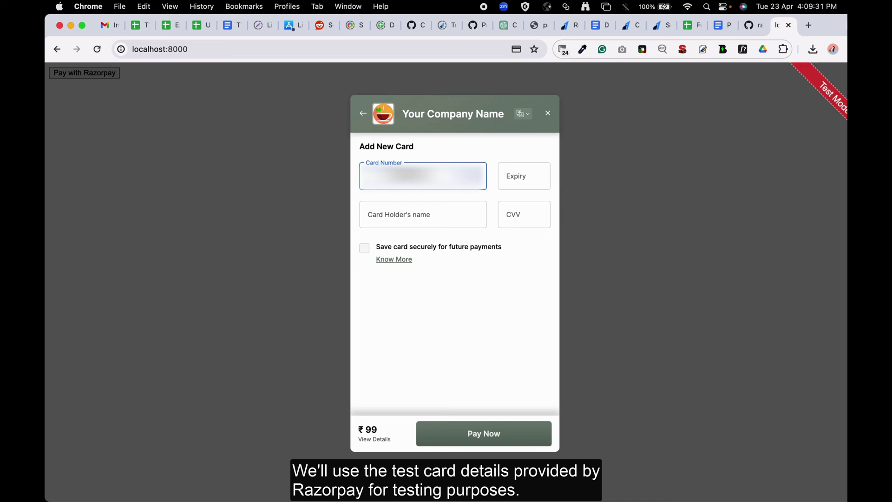
pyautogui.write('0129Gaurav Kumar')
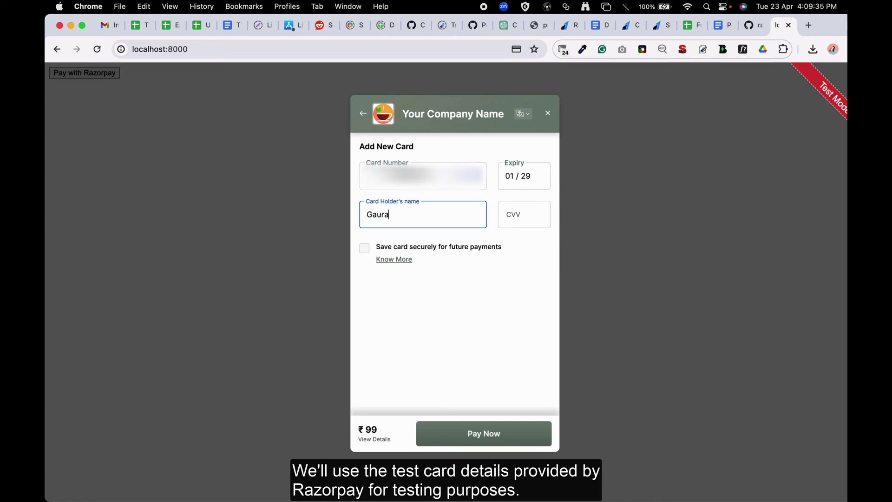
pyautogui.press('Tab')
pyautogui.write('123')
pyautogui.click(484, 433)
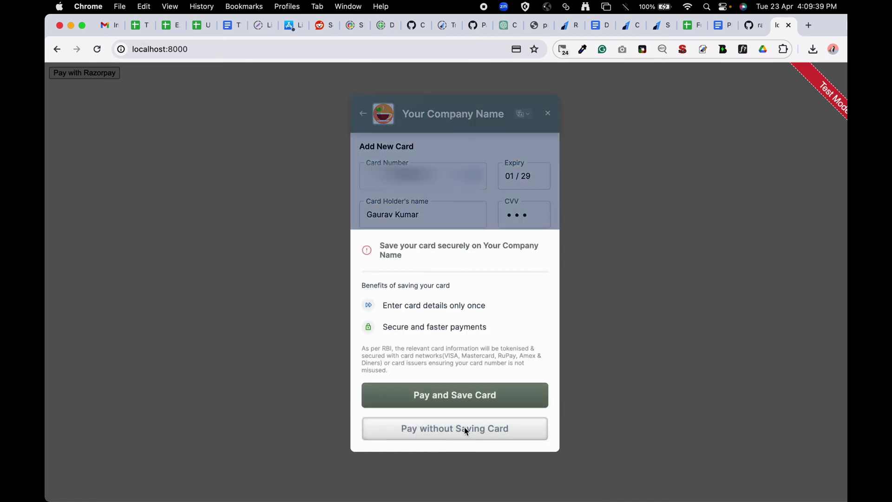
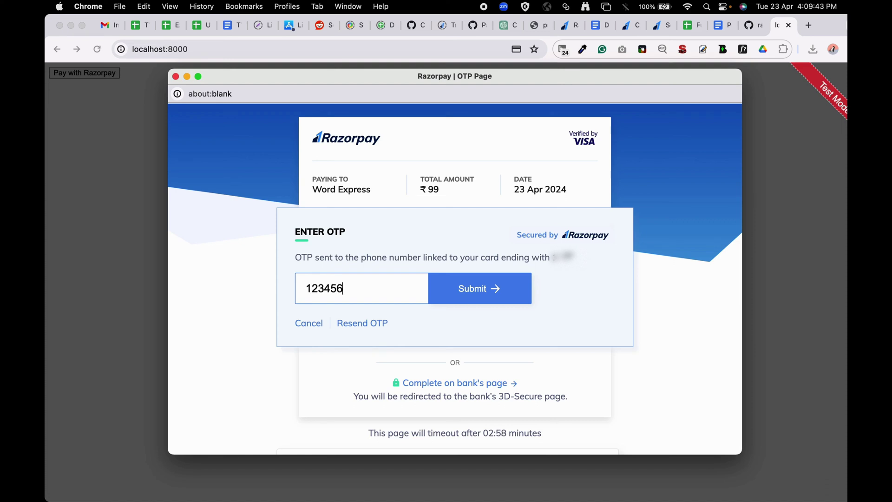
pyautogui.click(463, 289)
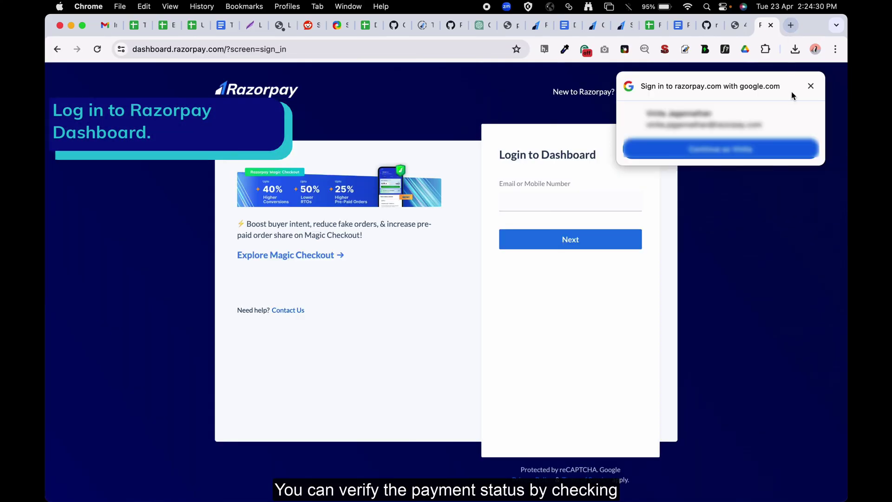
# Sign in to the Razorpay Dashboard with Google and submit the 6-digit two-step OTP
pyautogui.click(751, 149)
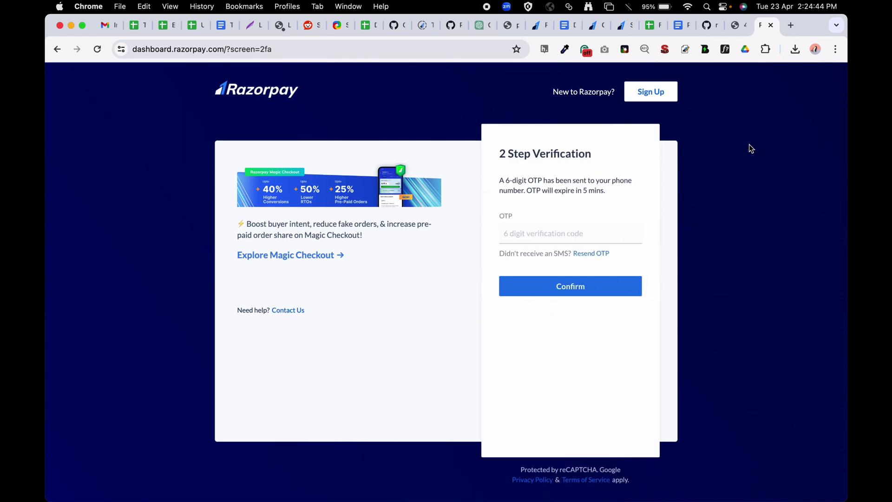
pyautogui.click(595, 233)
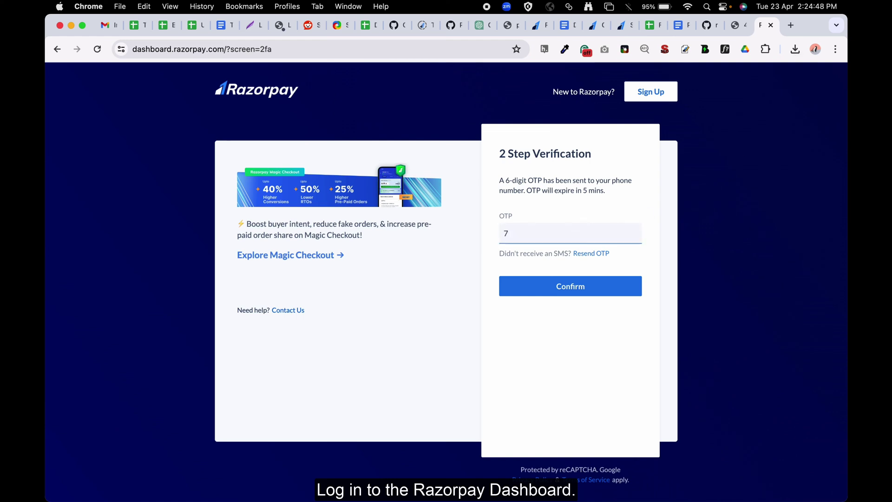
pyautogui.press('Return')
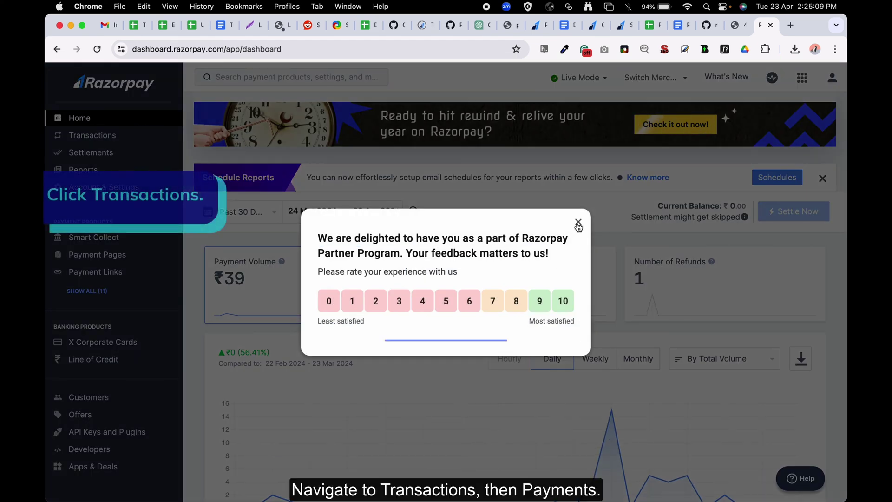
# Open the Payments list under Transactions and dismiss the feedback popup
pyautogui.click(580, 225)
pyautogui.click(92, 136)
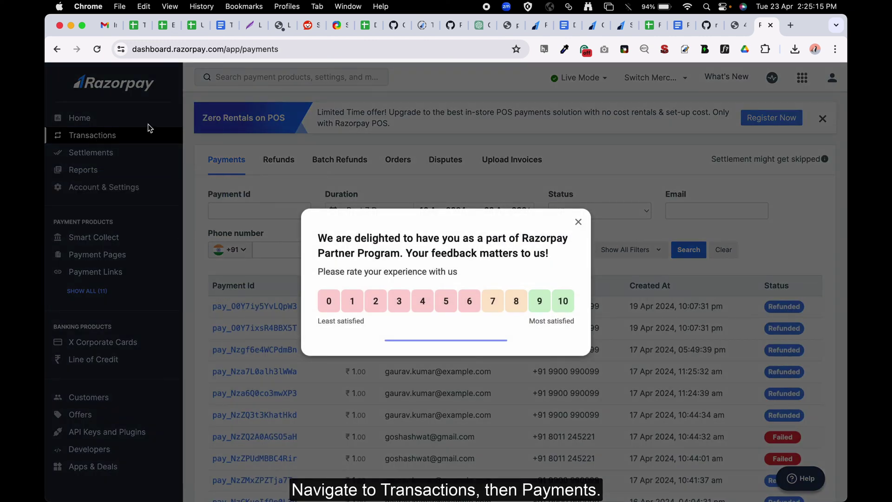
pyautogui.click(577, 222)
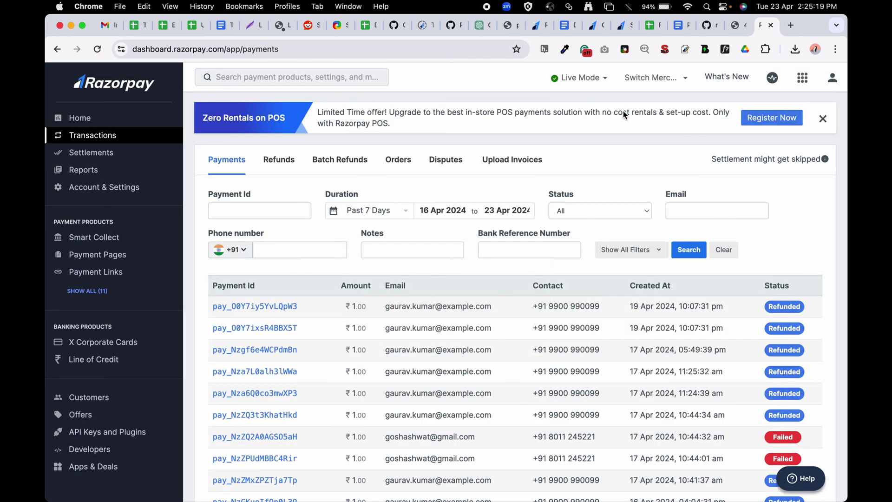
# Switch the dashboard to Test Mode and open the ₹99 test payment's details
pyautogui.click(584, 77)
pyautogui.click(578, 99)
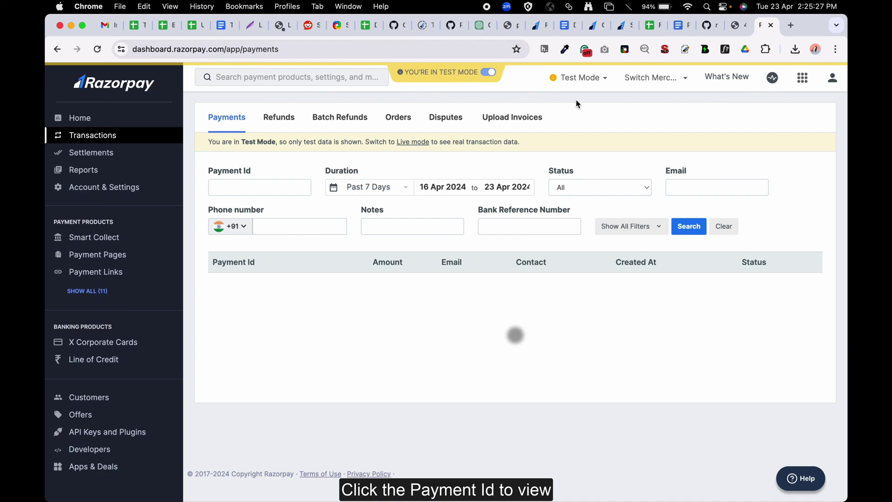
pyautogui.click(278, 327)
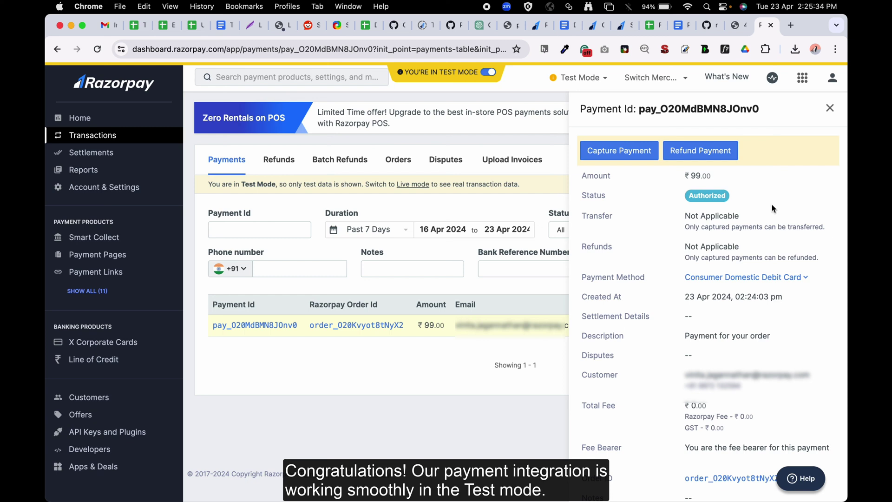
pyautogui.scroll(-2, 802, 279)
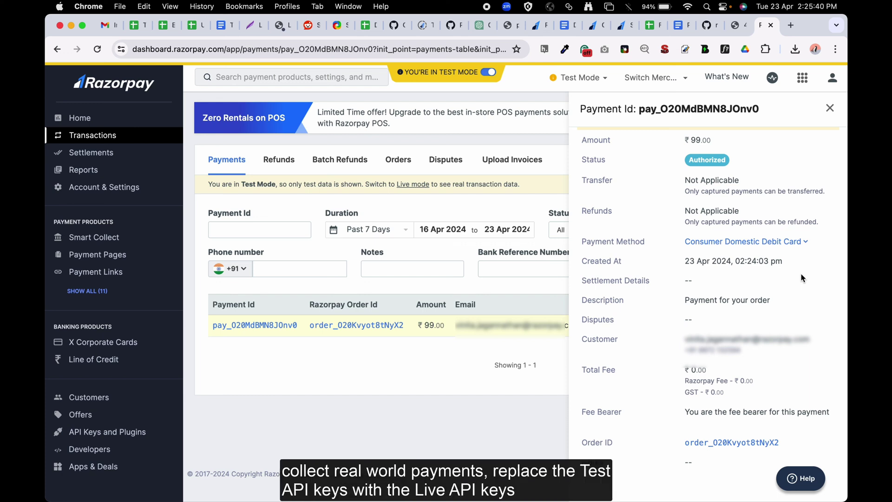
# Expand the Consumer Domestic Debit Card payment method to show the Visa ending 1111
pyautogui.click(793, 244)
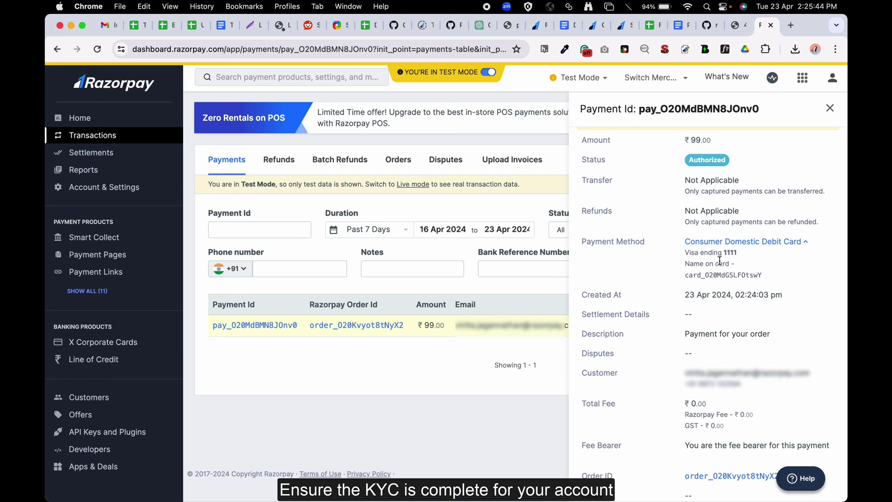